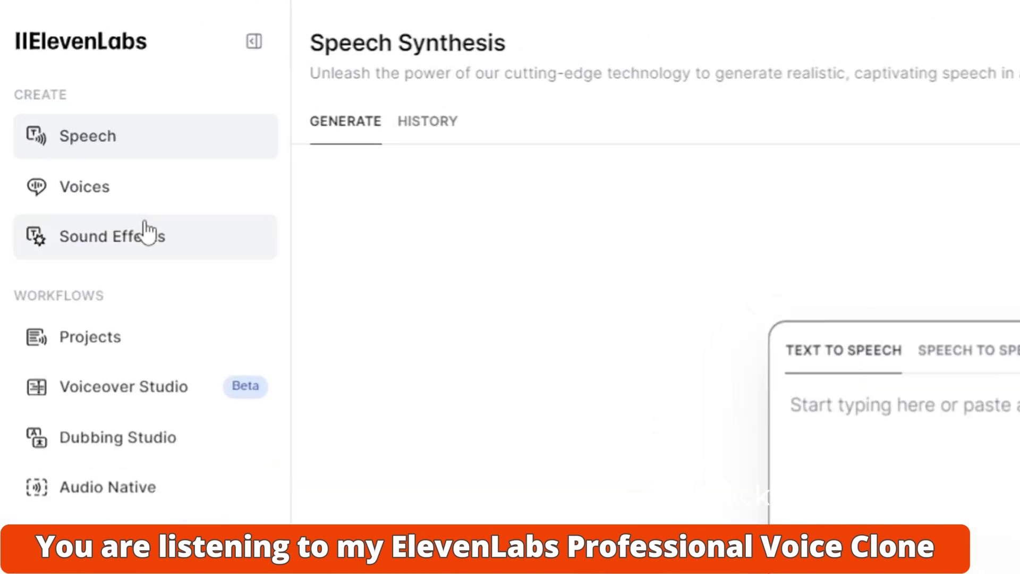
From the Voices page, add a new Professional Voice Clone and reach its guidelines and consent statements
click(118, 188)
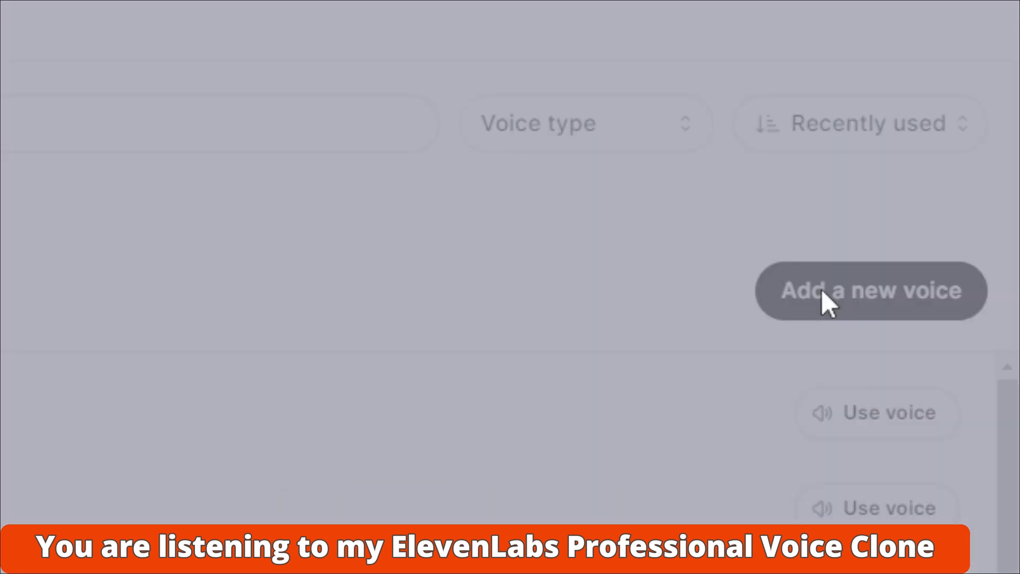
click(622, 464)
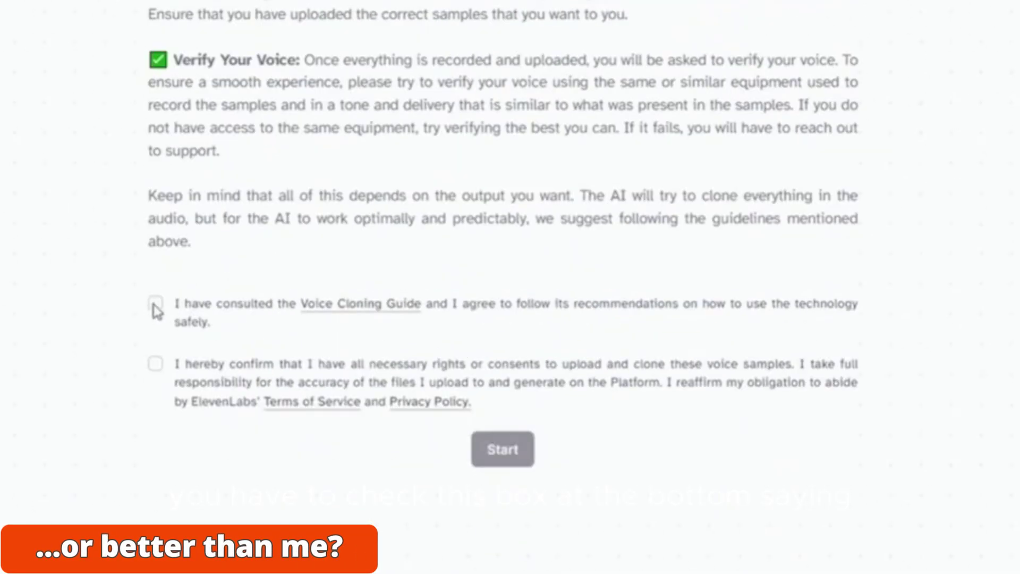
Agree to follow the Voice Cloning Guide and confirm rights to clone the uploaded samples
click(155, 304)
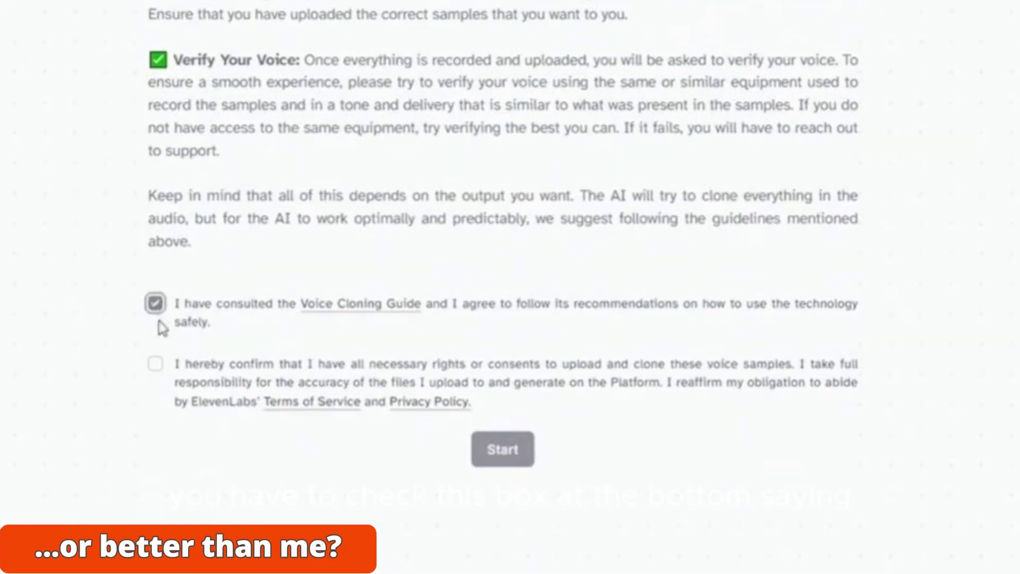
click(156, 364)
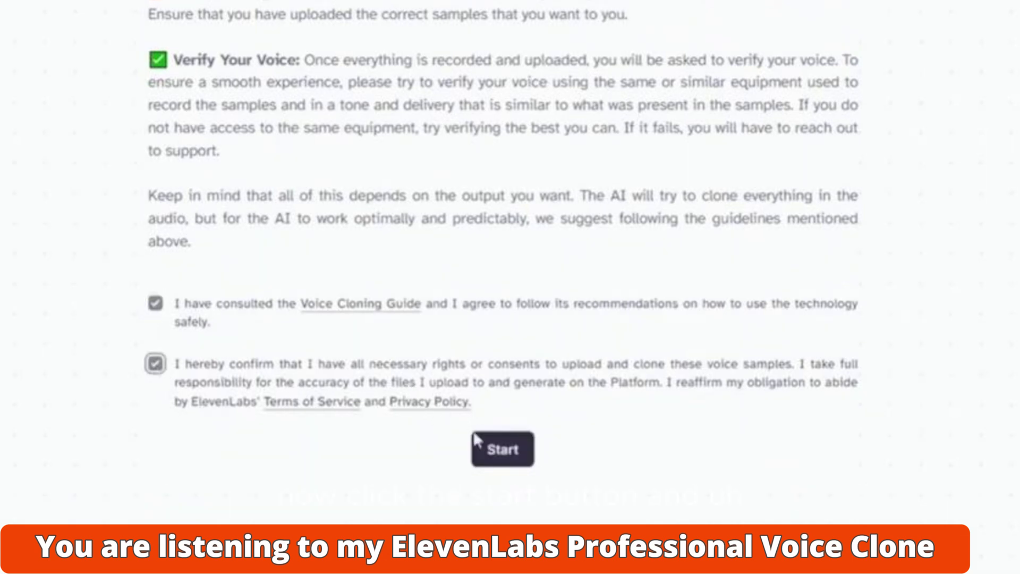
Start the clone named 'My Voice' with English language and the My Voice.wav sample
click(479, 445)
text(My Voice)
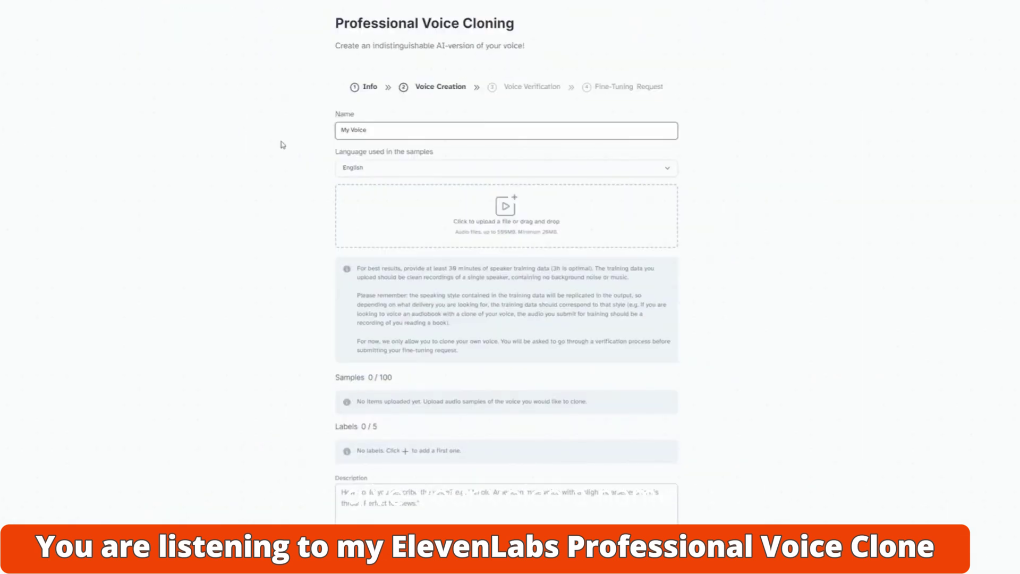
click(352, 167)
click(349, 171)
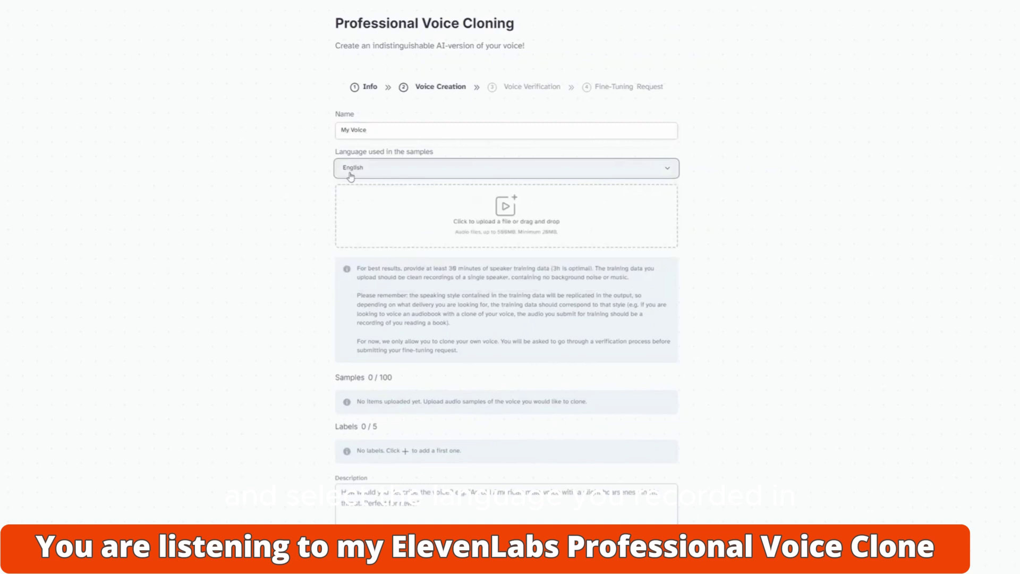
click(502, 215)
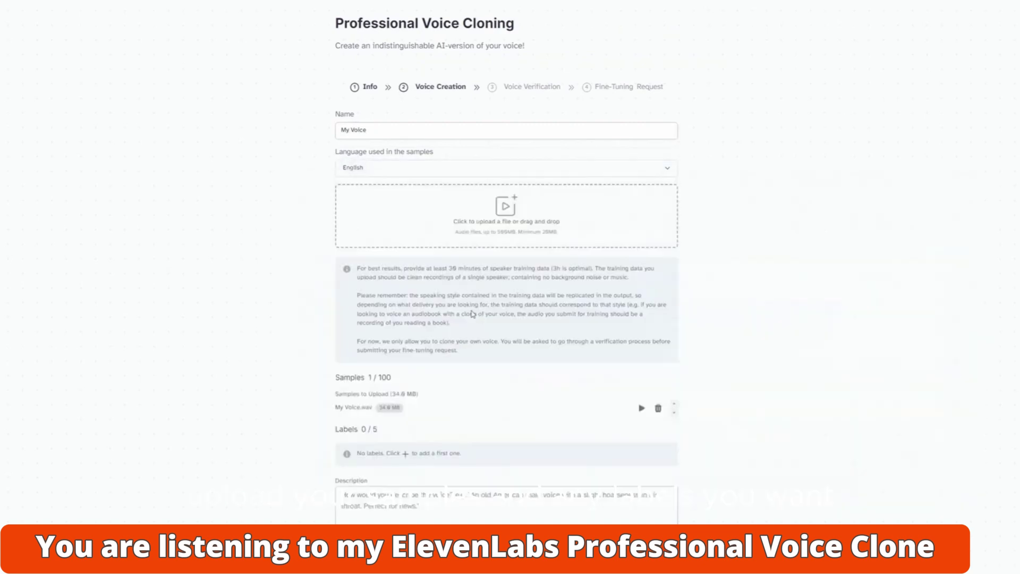
Add the label accent: american to the voice
click(405, 454)
click(379, 442)
text(accent)
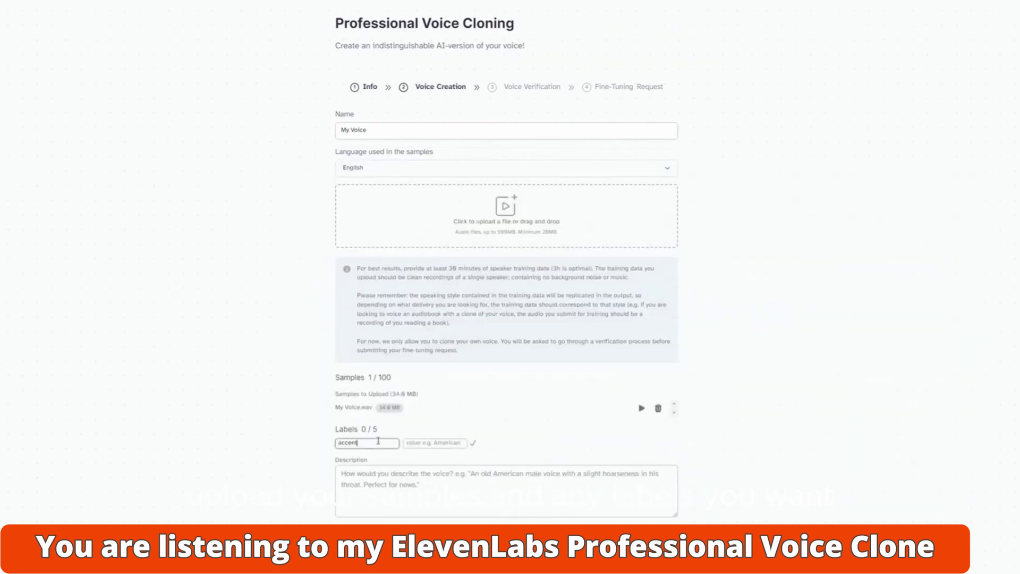
key(Tab)
text(amer)
key(Return)
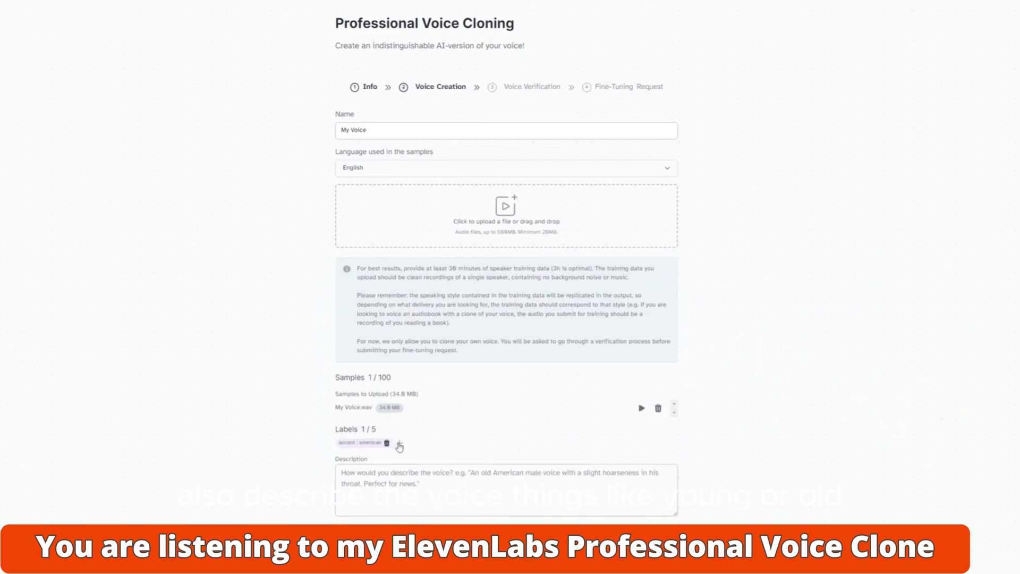
Add the label tone: raspy and describe it as a strong, confident, slightly raspy narration voice
click(399, 444)
text(tone)
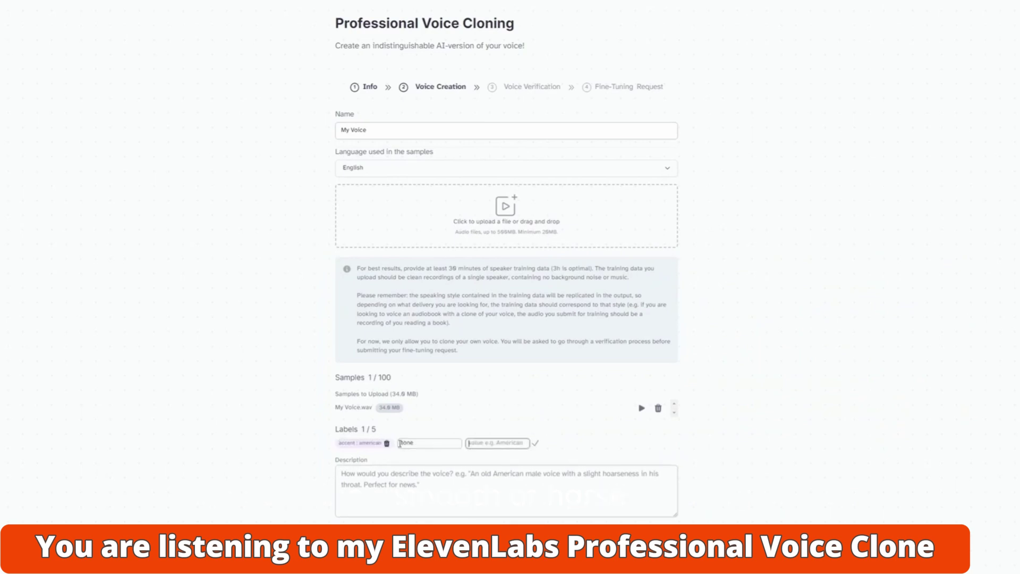
key(Tab)
text(raspy)
key(Return)
click(401, 475)
text(A strong)
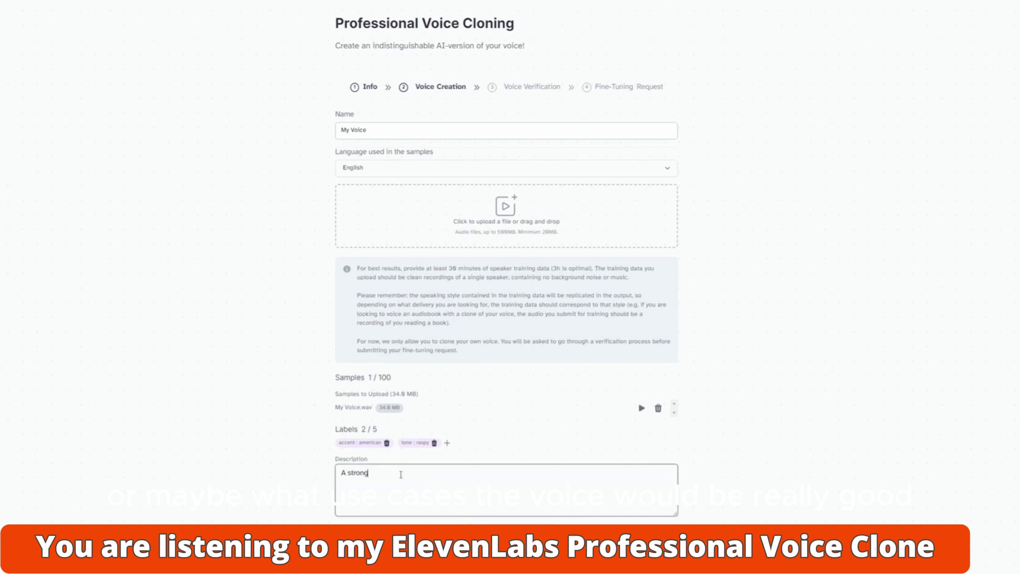
text( and confident voice with a slight rasp. Perfect for book narrations)
text(.)
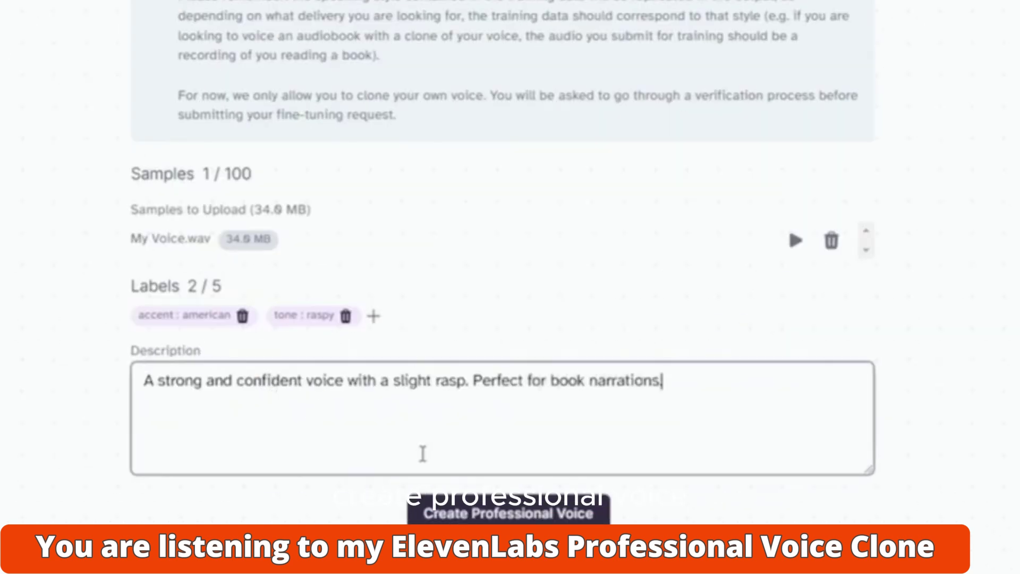
Create the My Voice professional clone, then record and submit its verification reading
click(505, 536)
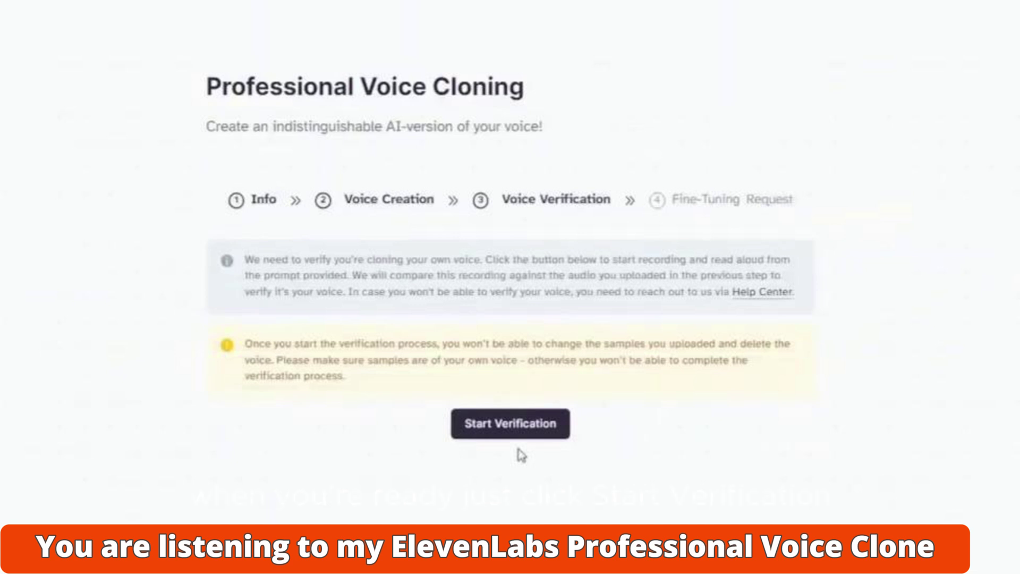
click(519, 433)
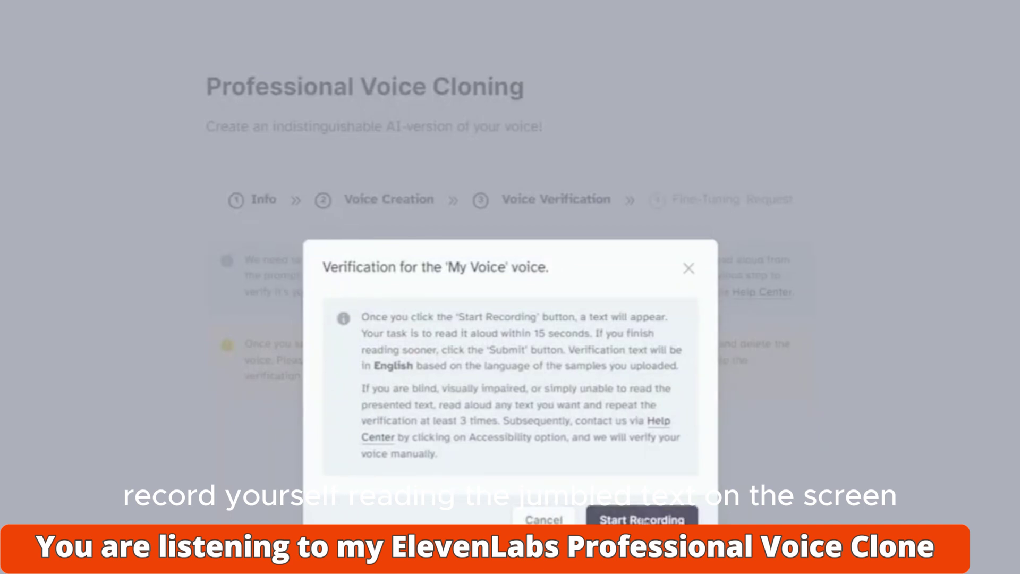
click(642, 520)
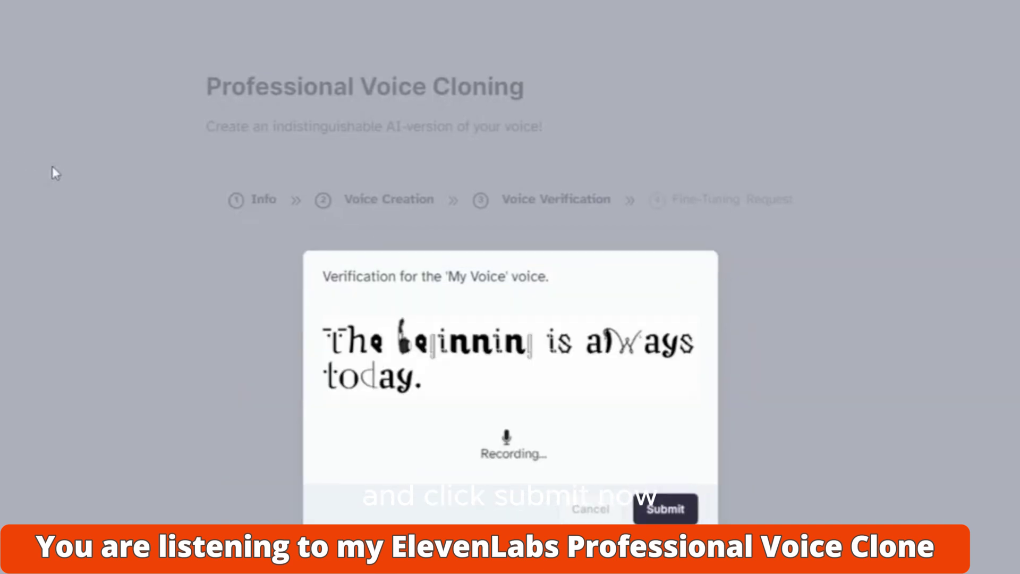
click(671, 512)
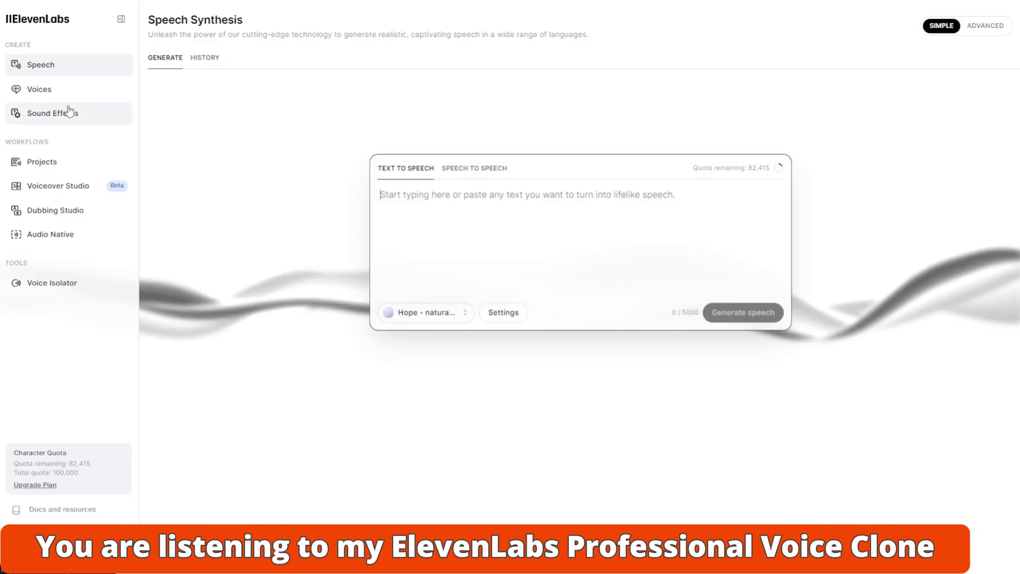
Open the fine-tuning request for the My Voice card in the Voices list
click(56, 91)
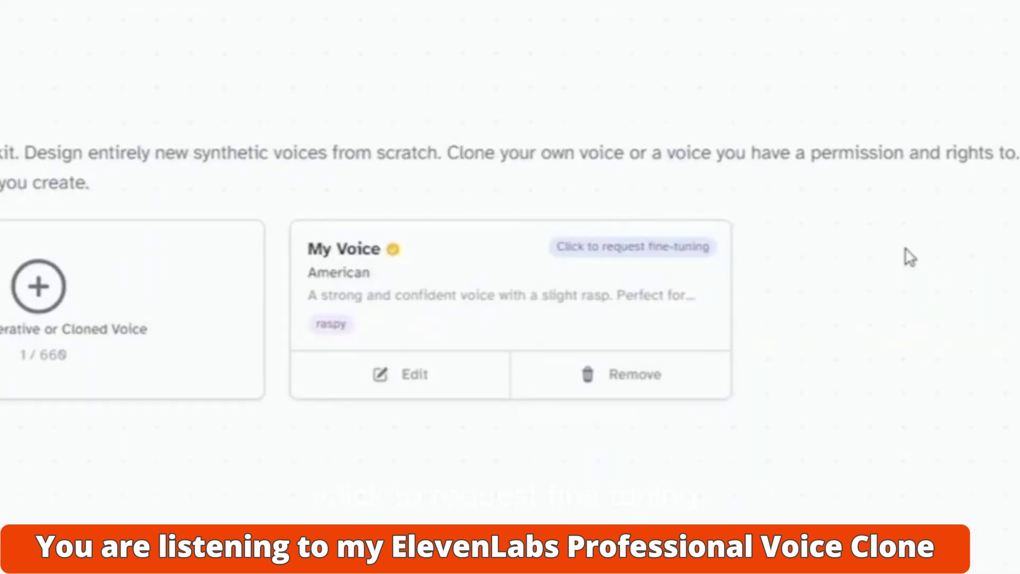
click(654, 250)
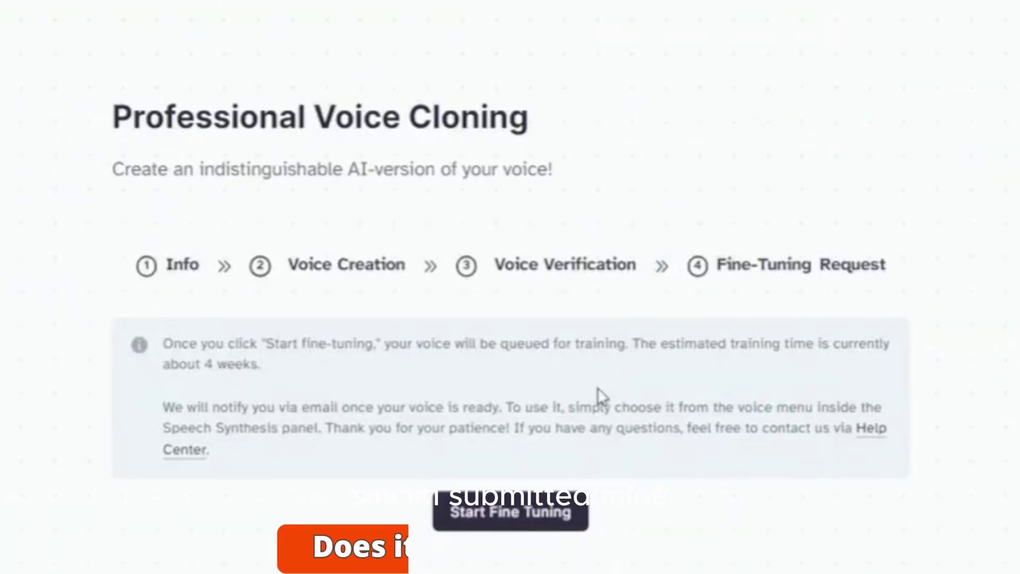
Start fine-tuning for My Voice and return to the VoiceLab voice list
click(510, 537)
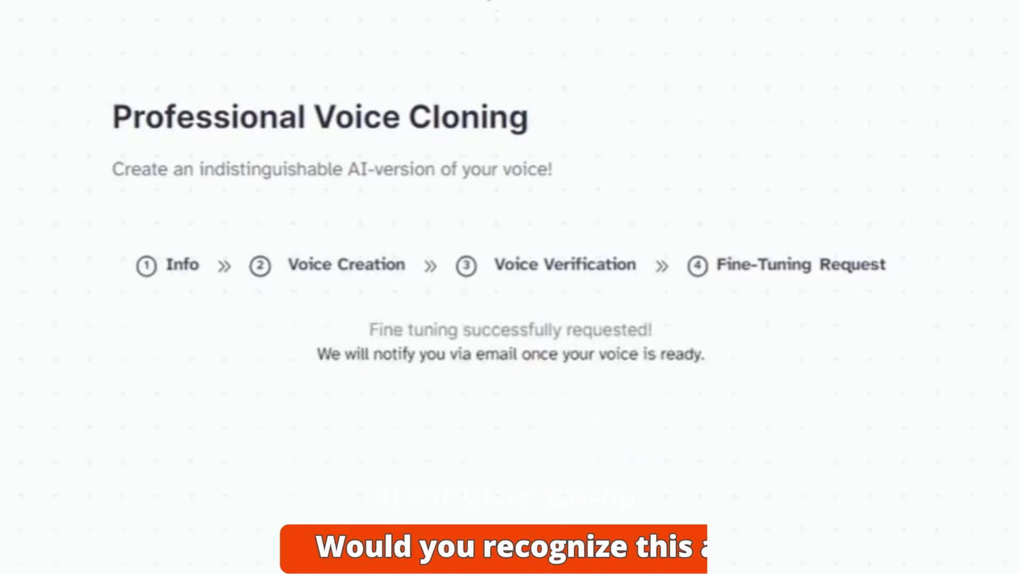
click(491, 48)
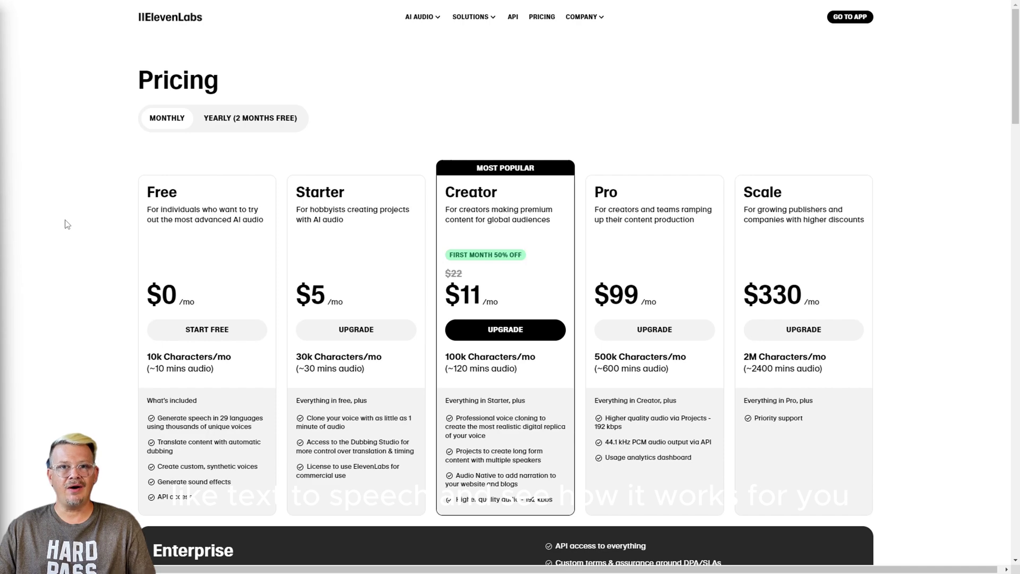
scroll(68, 224, down, 1)
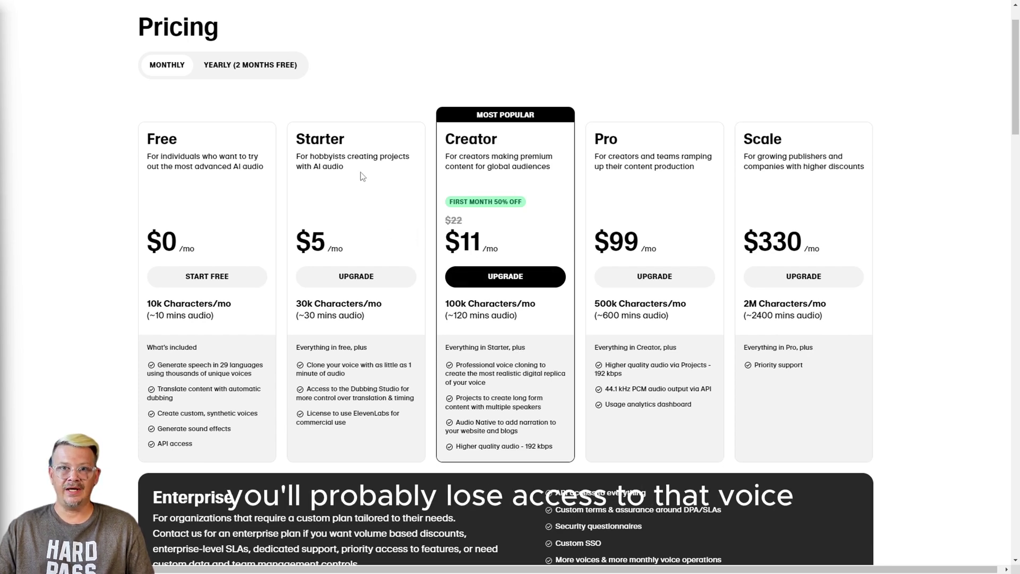
Switch the pricing page to yearly billing with two months free
click(248, 73)
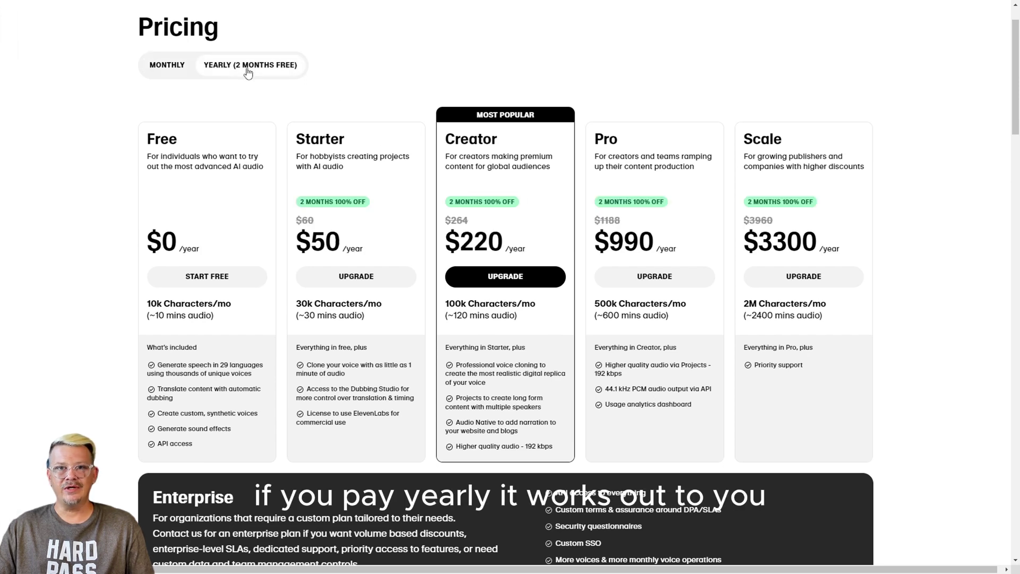